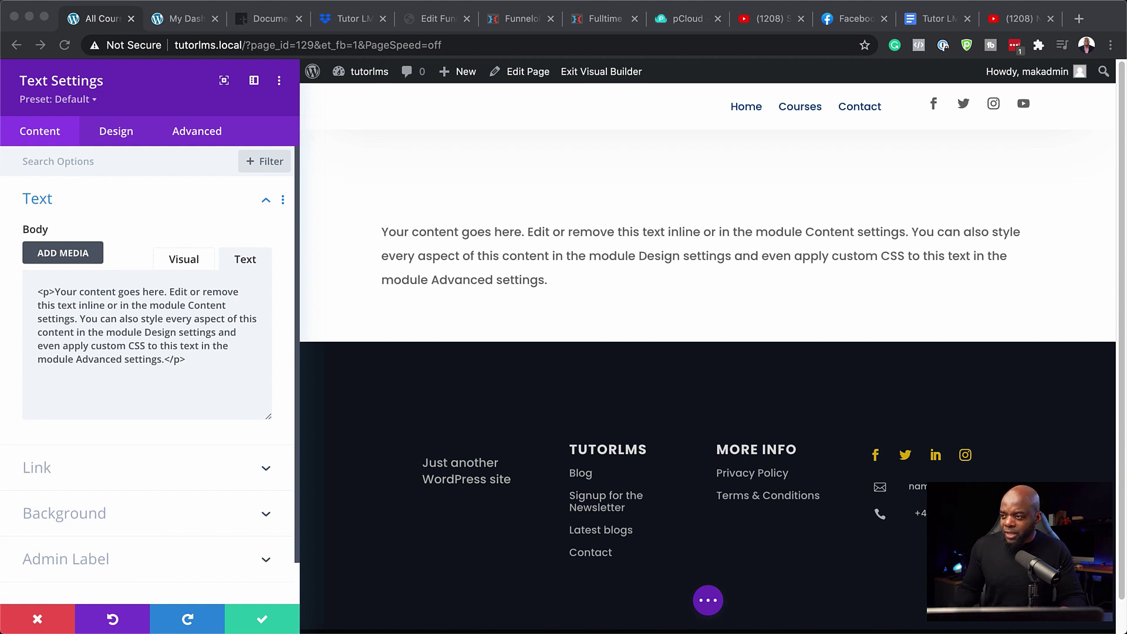
Step: Replace the Text module's placeholder paragraph with the pasted [tutor_course] shortcode and save the module
key("super+Tab")
left_click_drag(194, 361, 23, 289)
key("BackSpace")
type("[tutor_course id=\"0\" order=\"desc\" count=\"3\" column_per_row='3']")
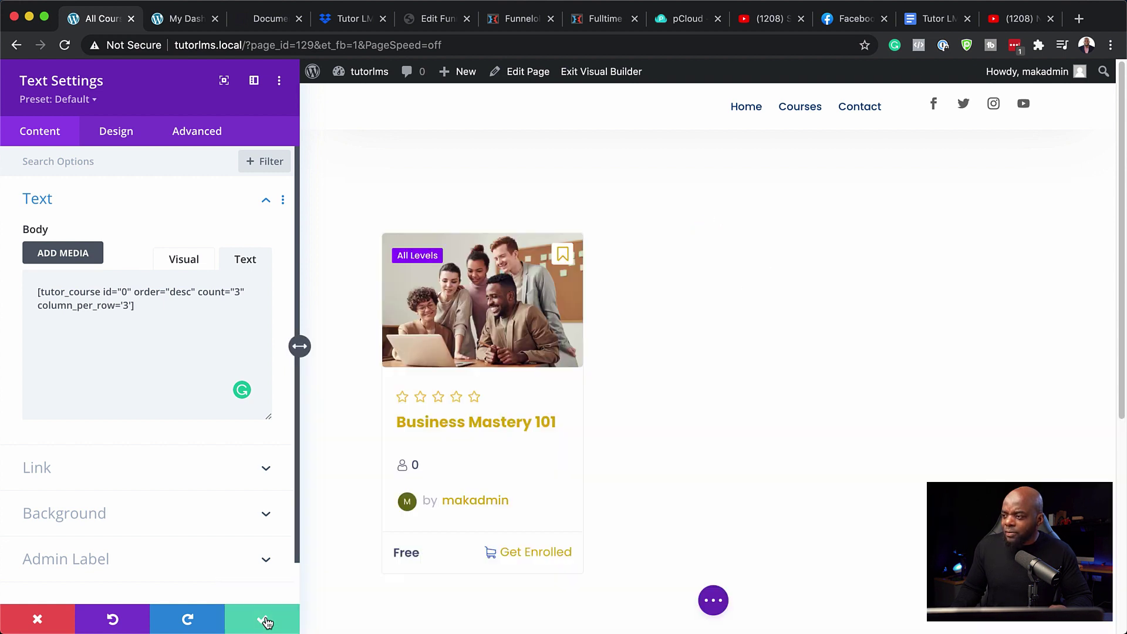
left_click(265, 620)
Step: Set the course grid module's link text colour to blue #0c71c3 and save
scroll(87, 411, "down", 1)
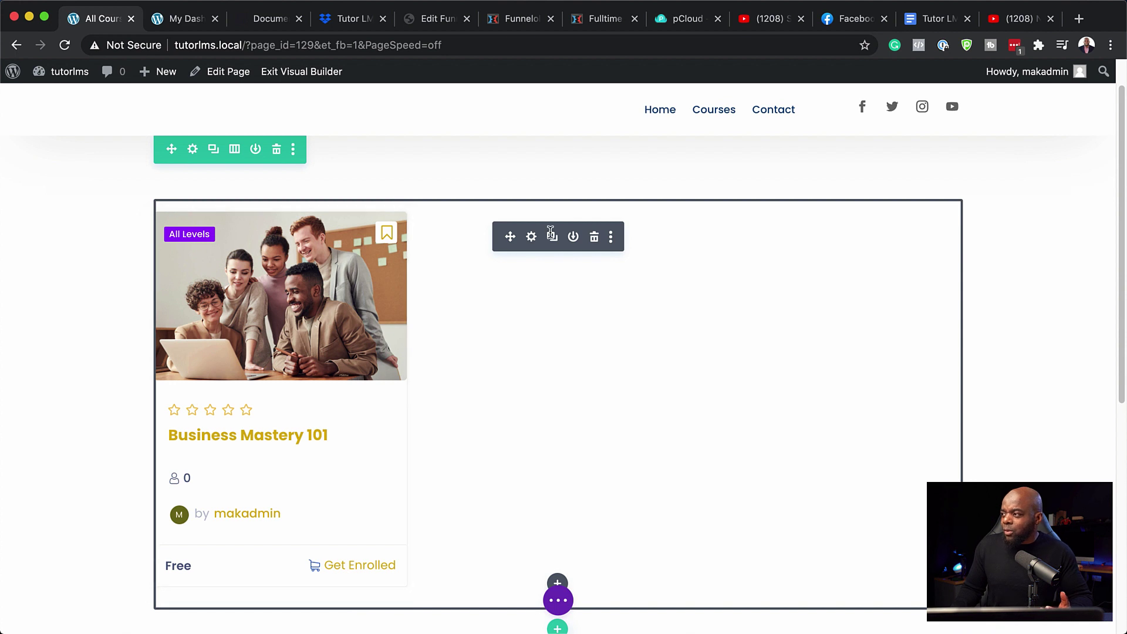
left_click(532, 238)
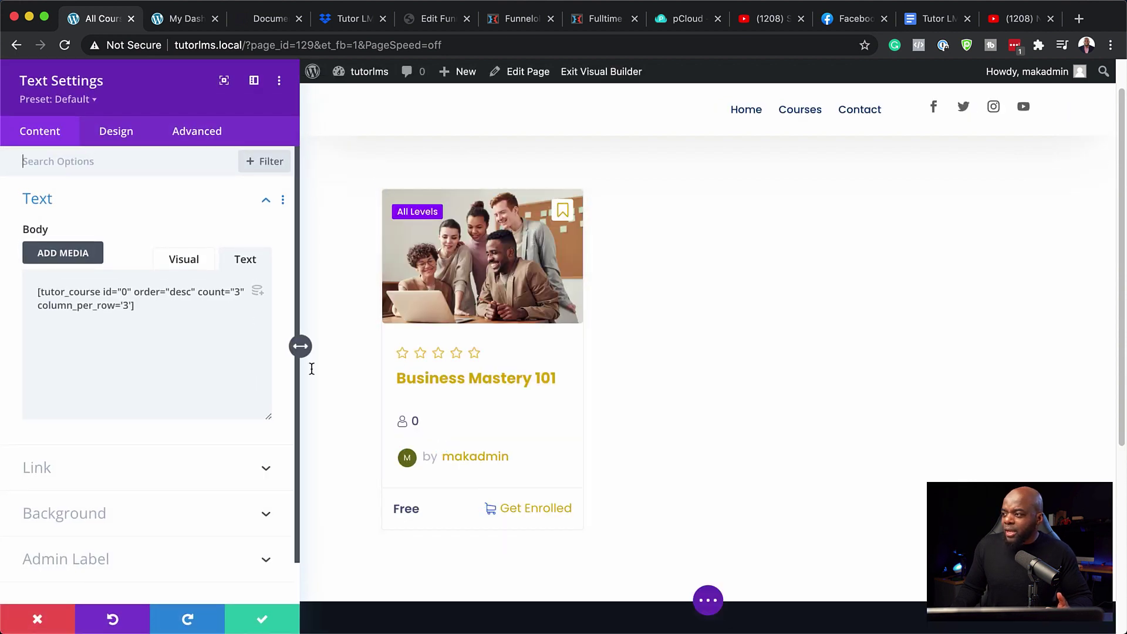
left_click(397, 371)
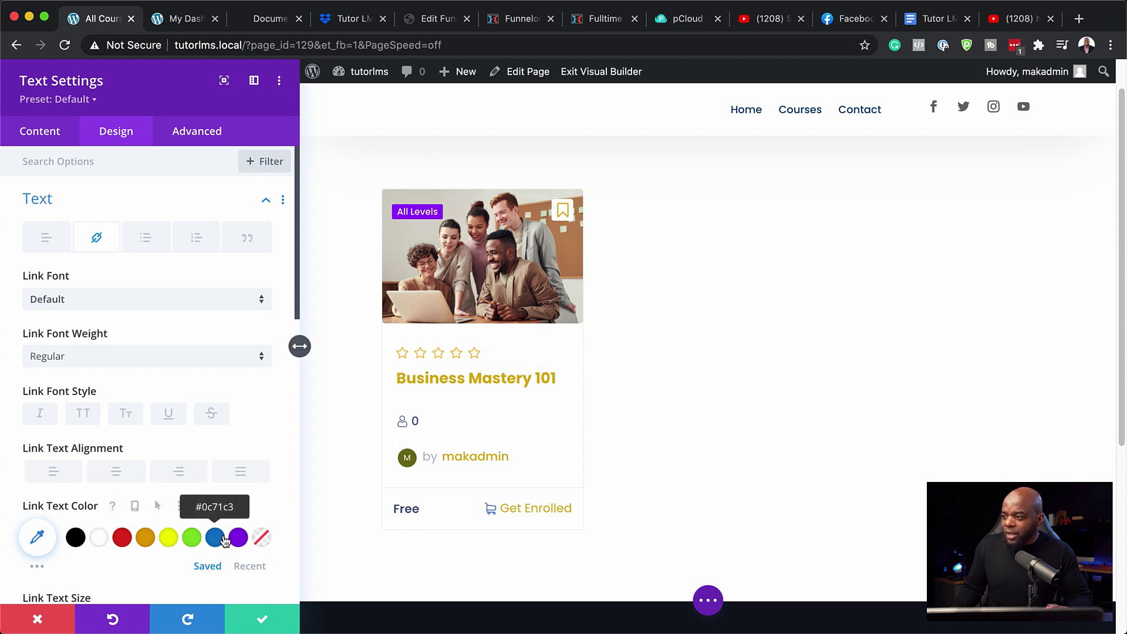
left_click(215, 538)
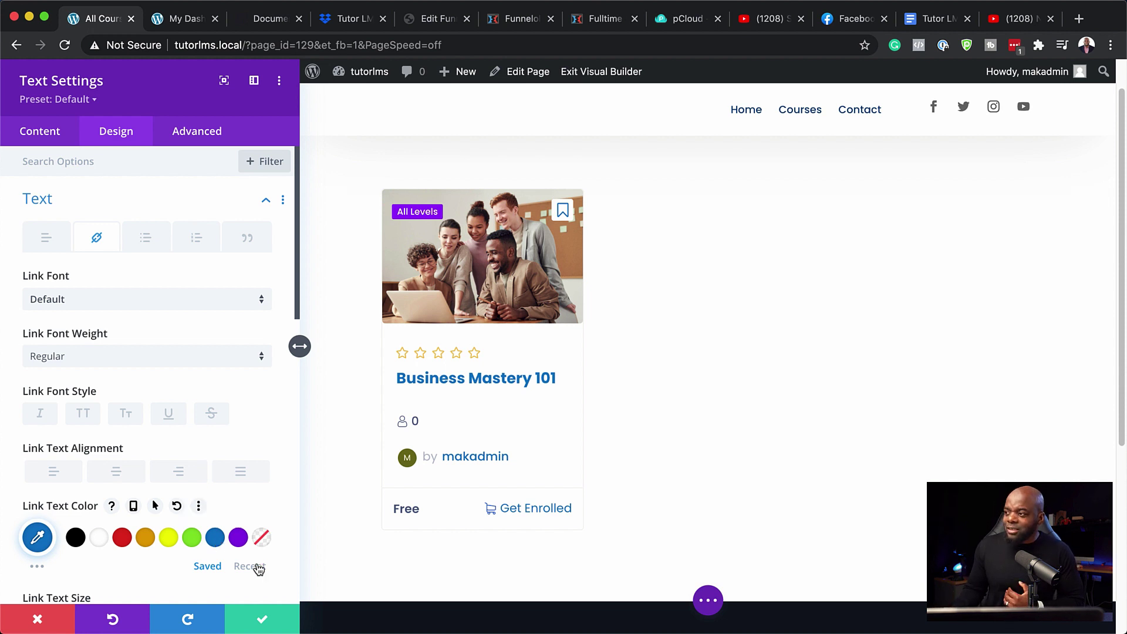
left_click(263, 622)
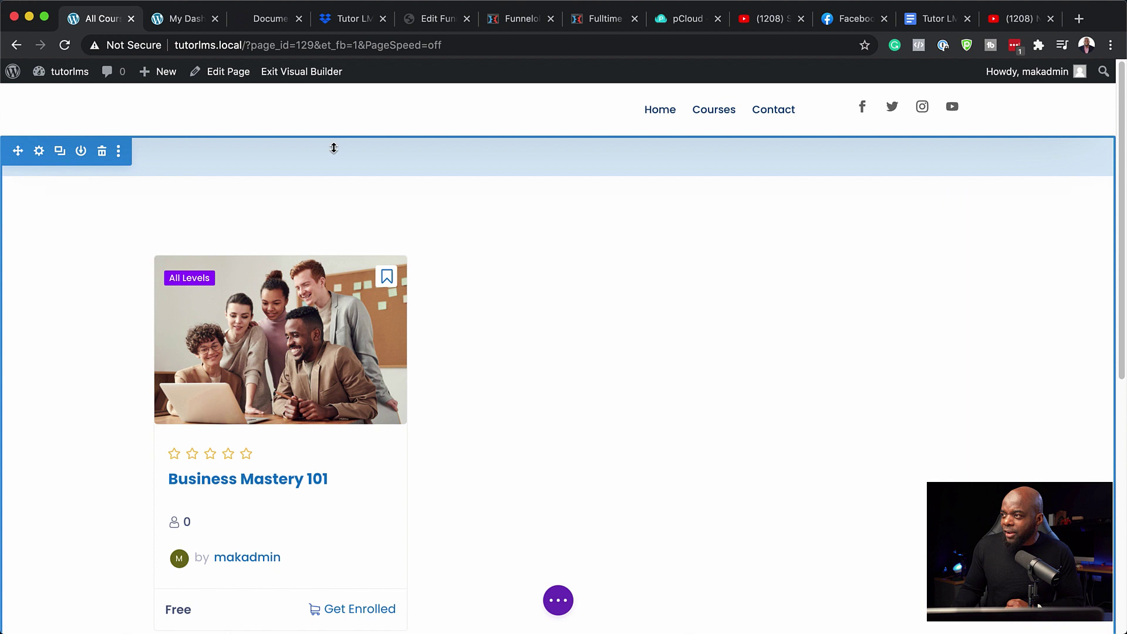
Step: Give the section 100px top padding and a transparent background, then delete the empty module above the card
left_click_drag(333, 154, 330, 187)
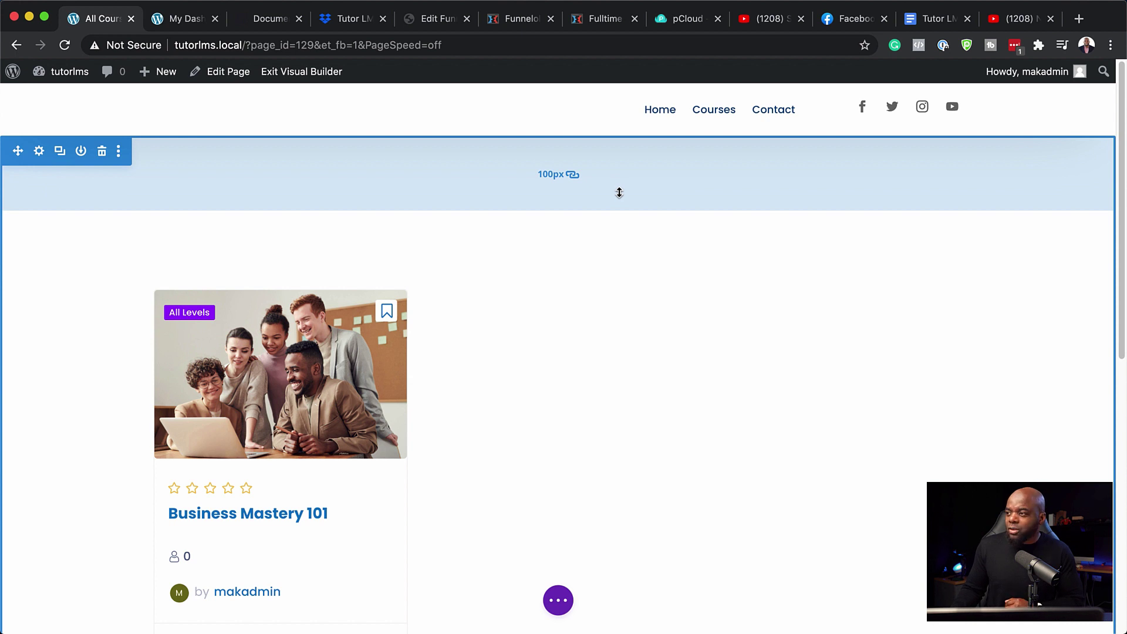
left_click(39, 151)
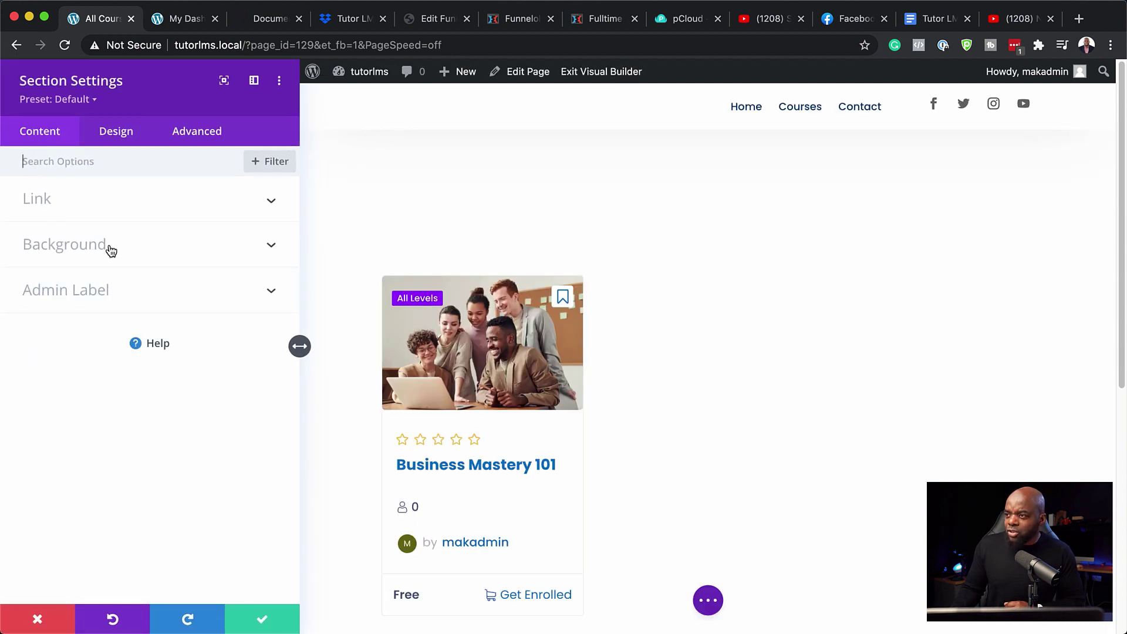
left_click(111, 251)
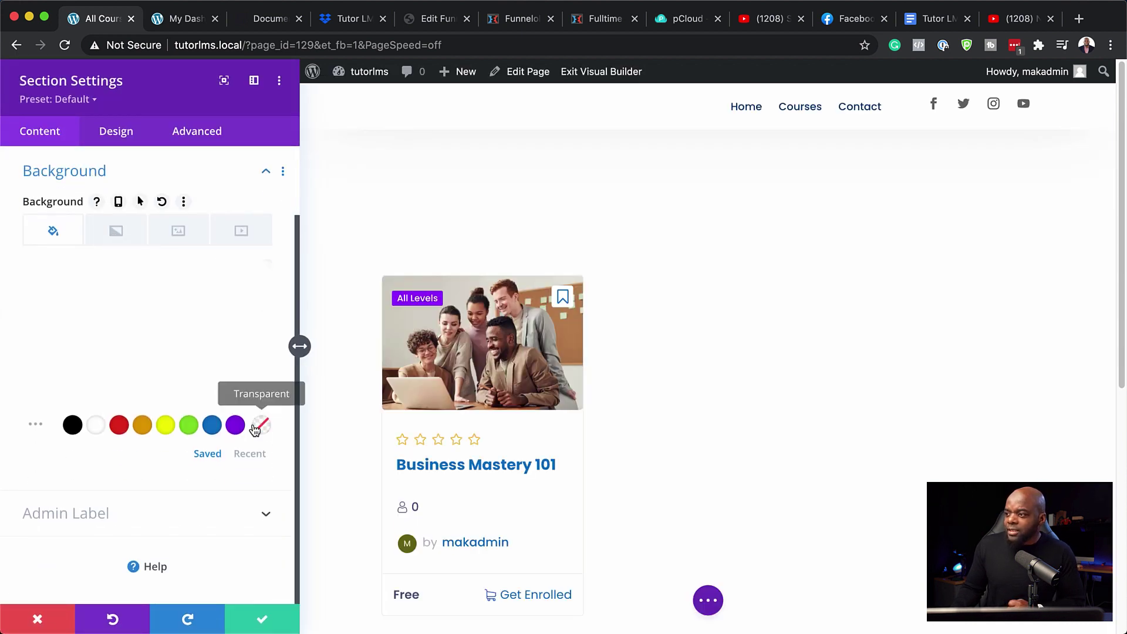
left_click(261, 425)
left_click(266, 626)
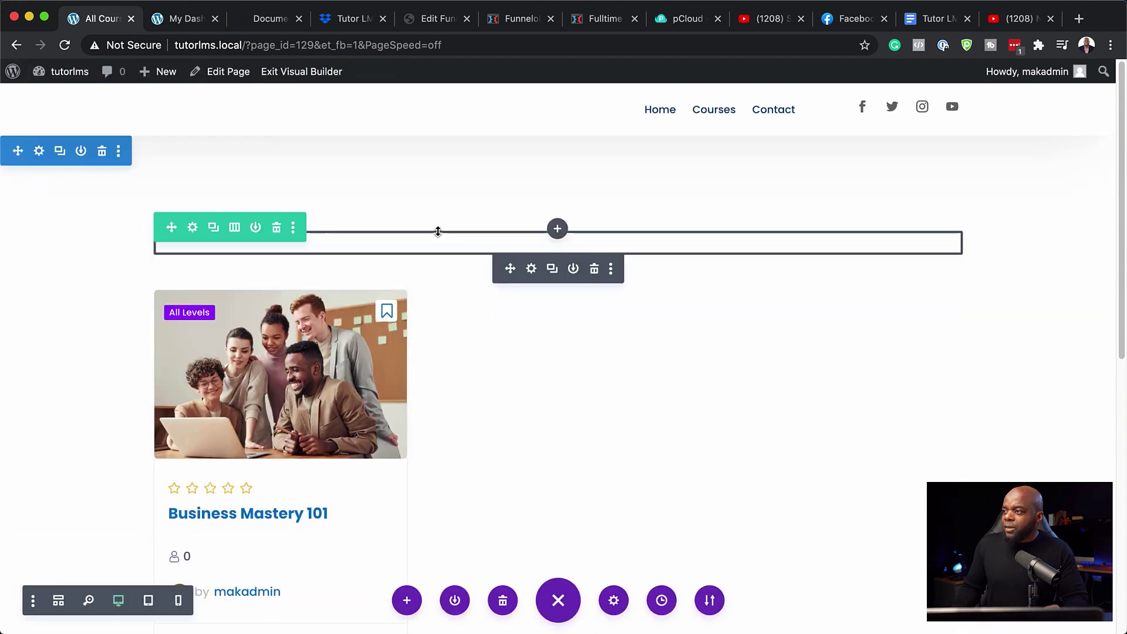
left_click(594, 270)
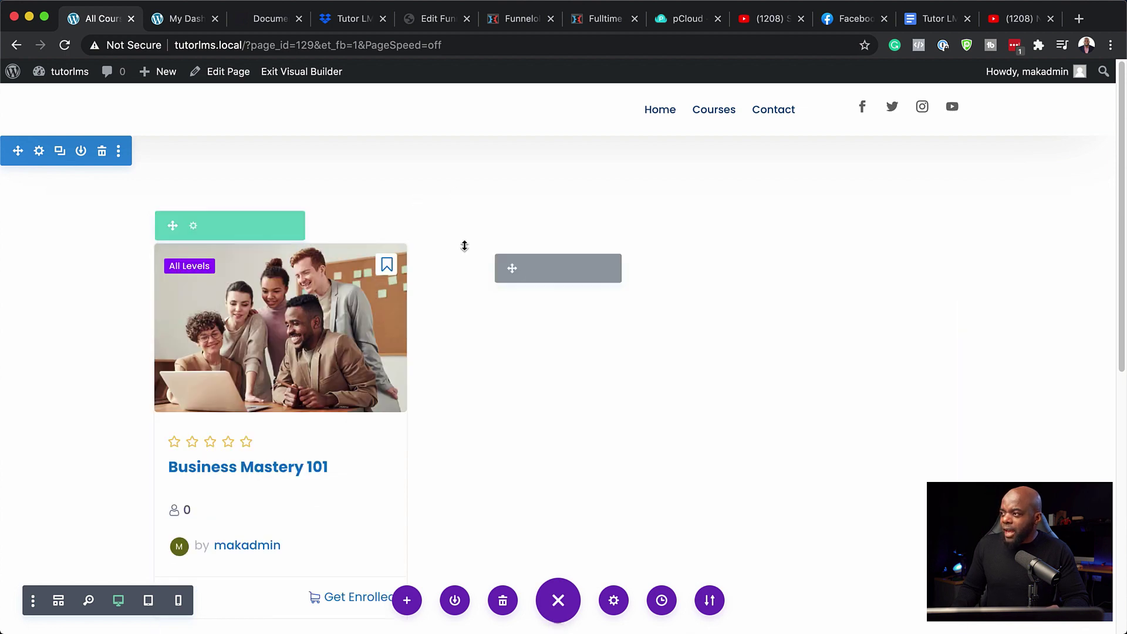
Step: Insert a new Text module below the course grid with the body text ALL COURSES
scroll(645, 299, "down", 5)
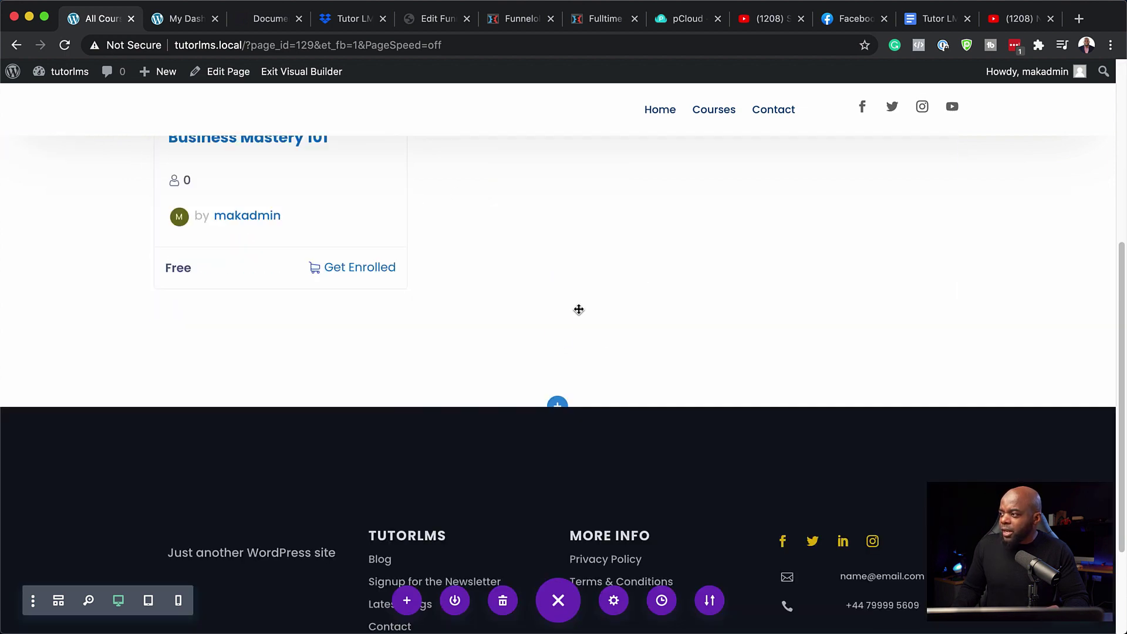
left_click(558, 286)
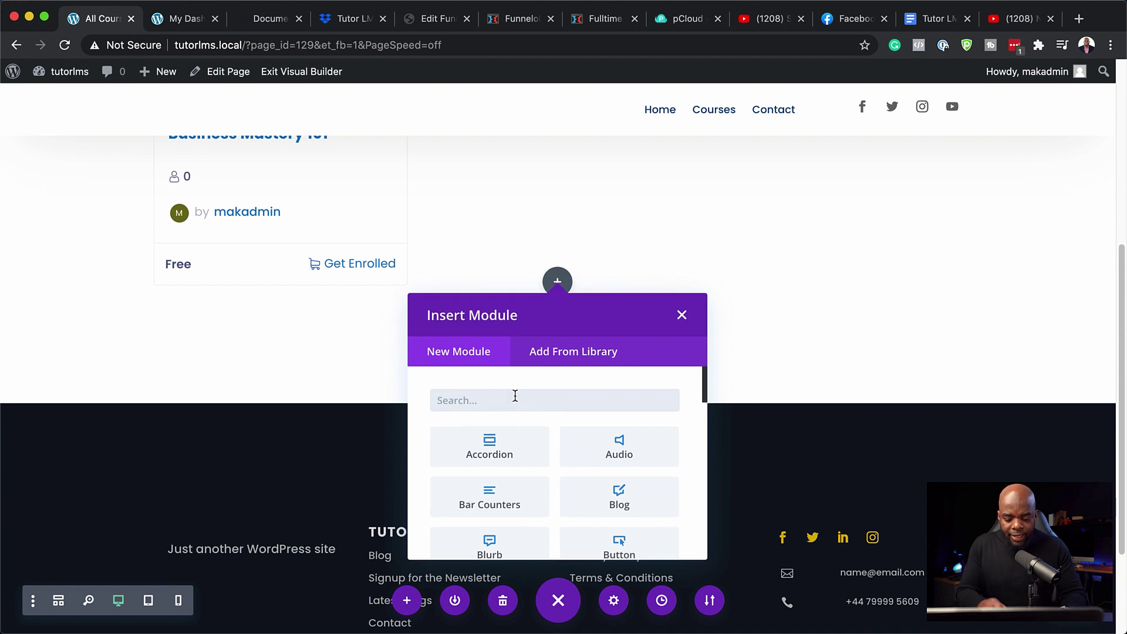
type("text")
left_click(511, 448)
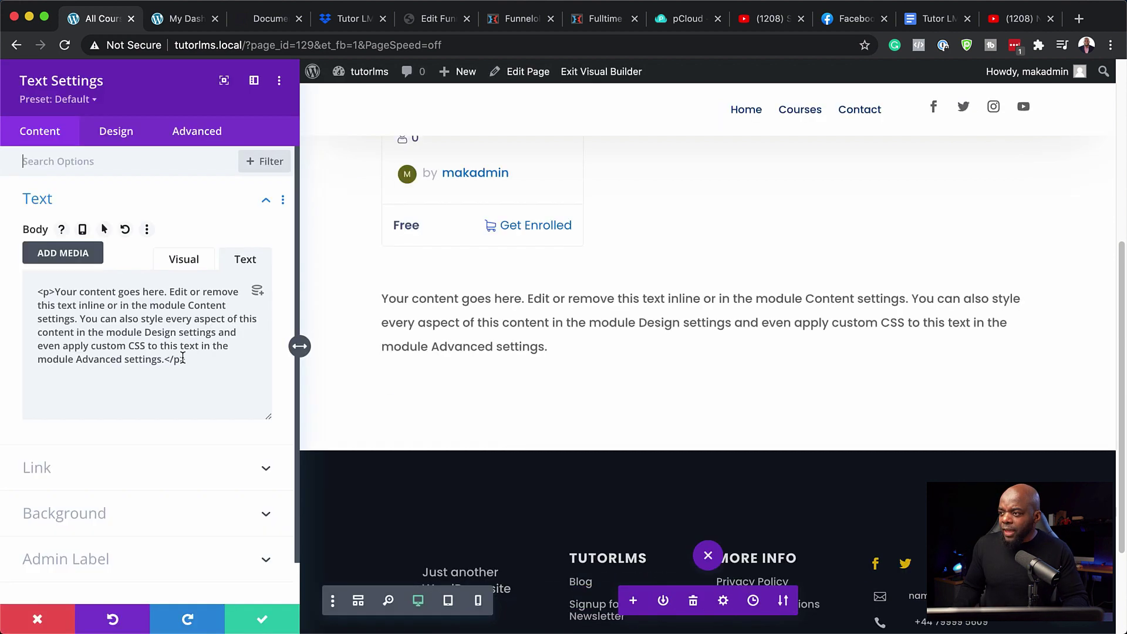
left_click_drag(190, 359, 78, 285)
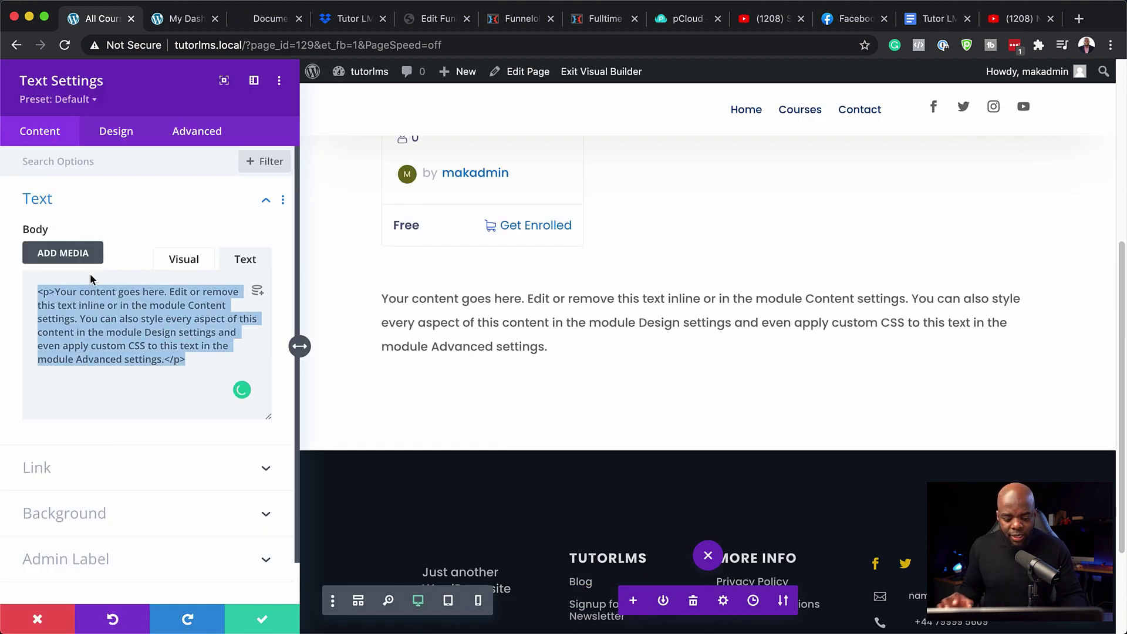
type("ALL COURSES")
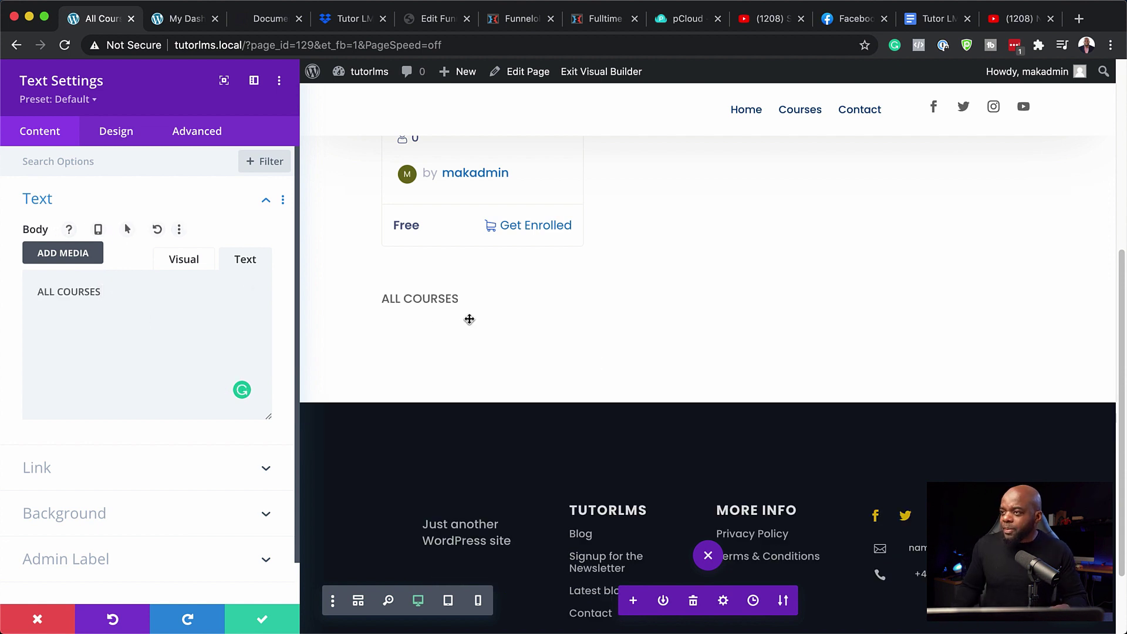
Step: Format ALL COURSES as Heading 2, save it, and move the module above the course grid
left_click(179, 260)
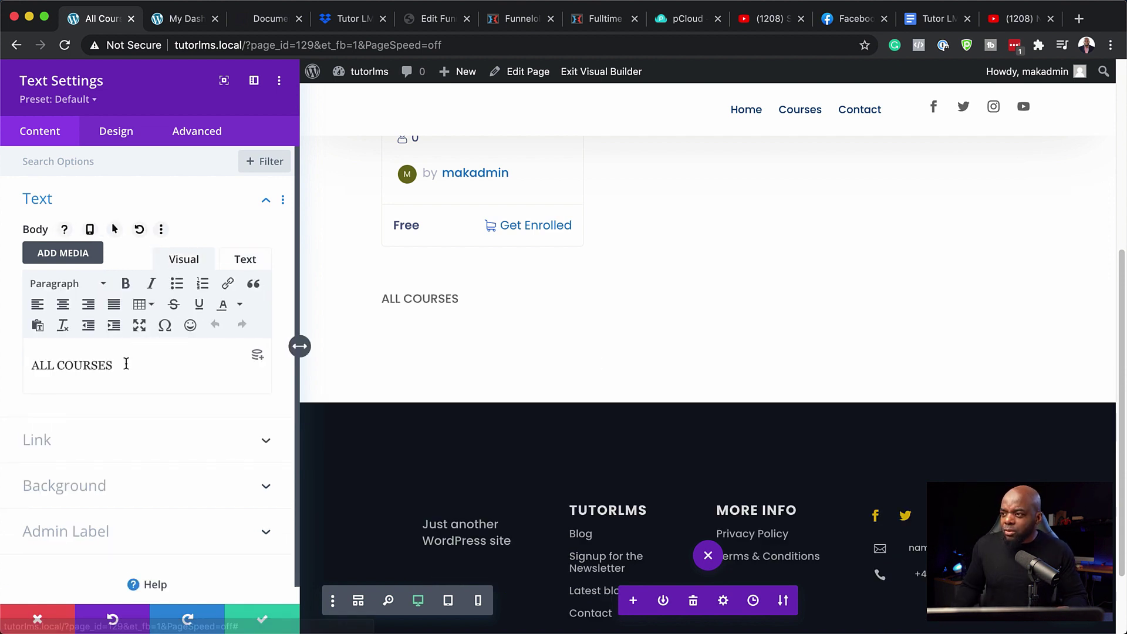
key("super+a")
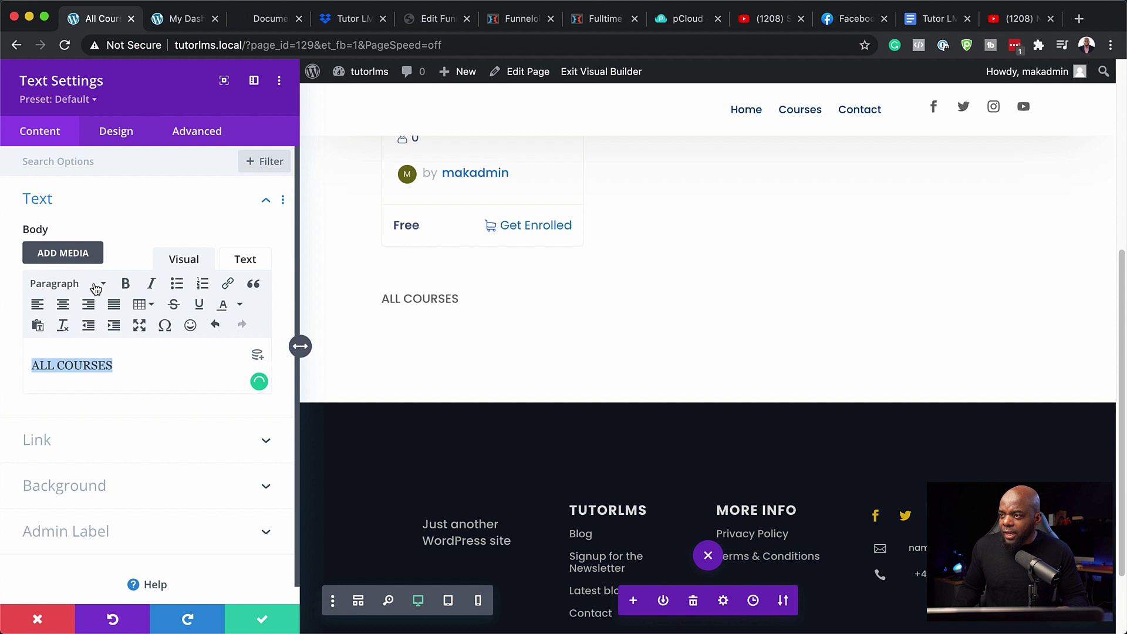
left_click(96, 286)
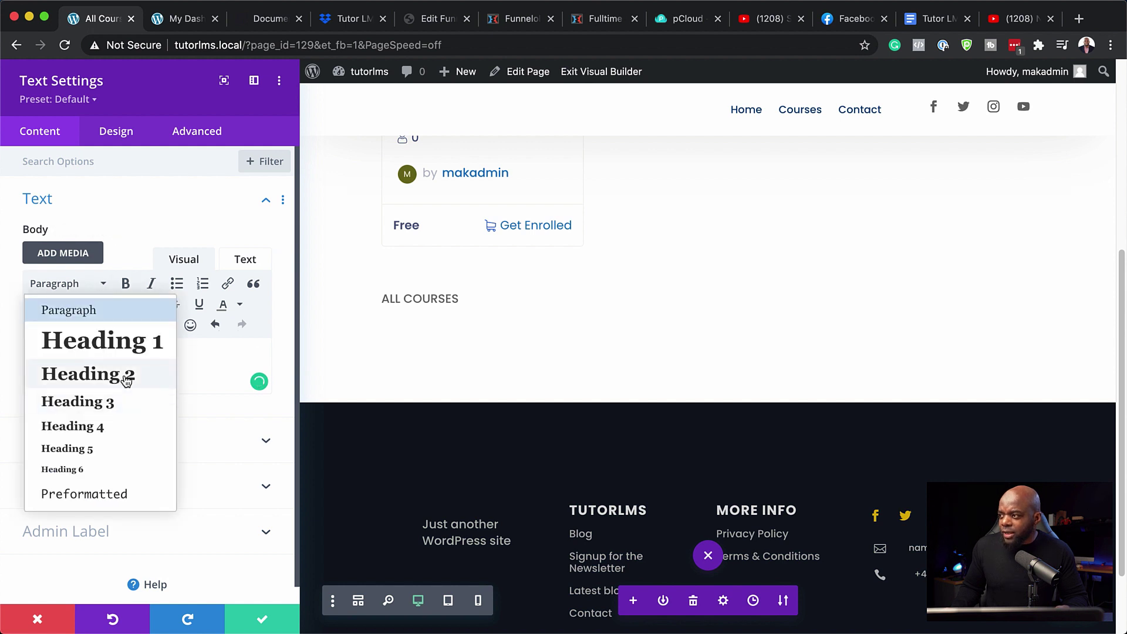
left_click(125, 374)
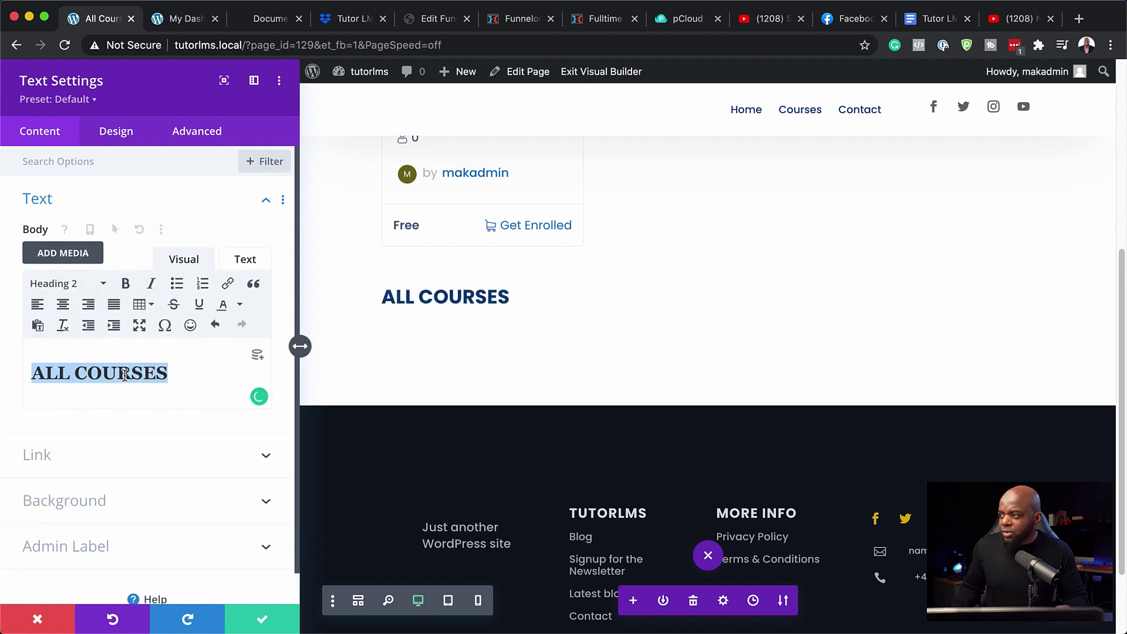
left_click(269, 627)
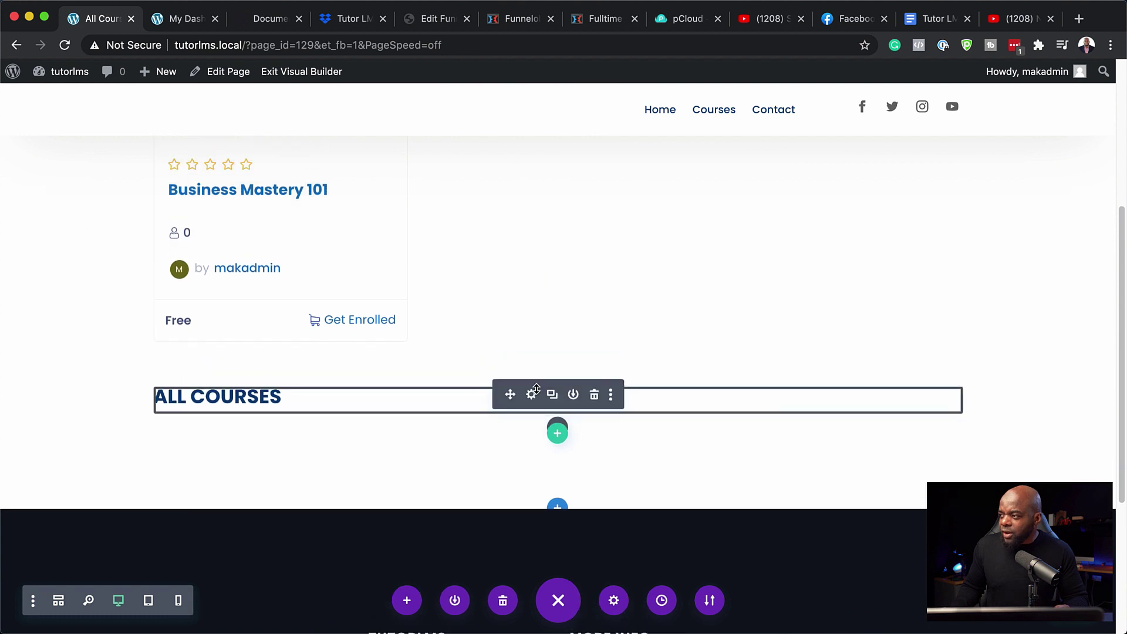
left_click_drag(512, 397, 368, 182)
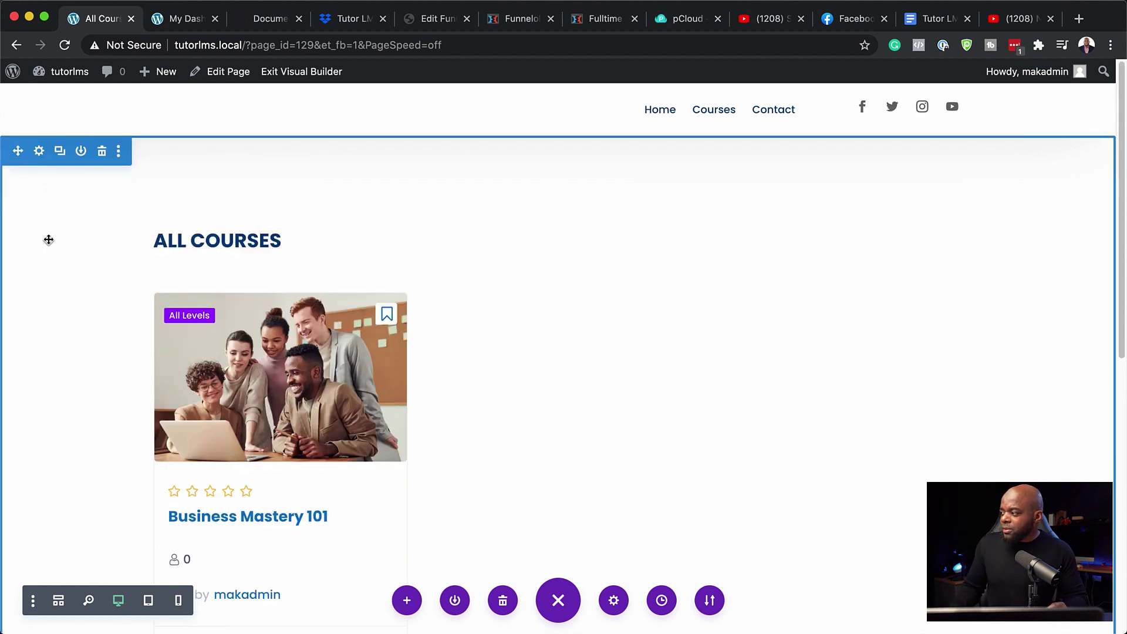
Step: Save & Exit the Visual Builder, review the live page, then reopen the All Courses page for editing
left_click(317, 73)
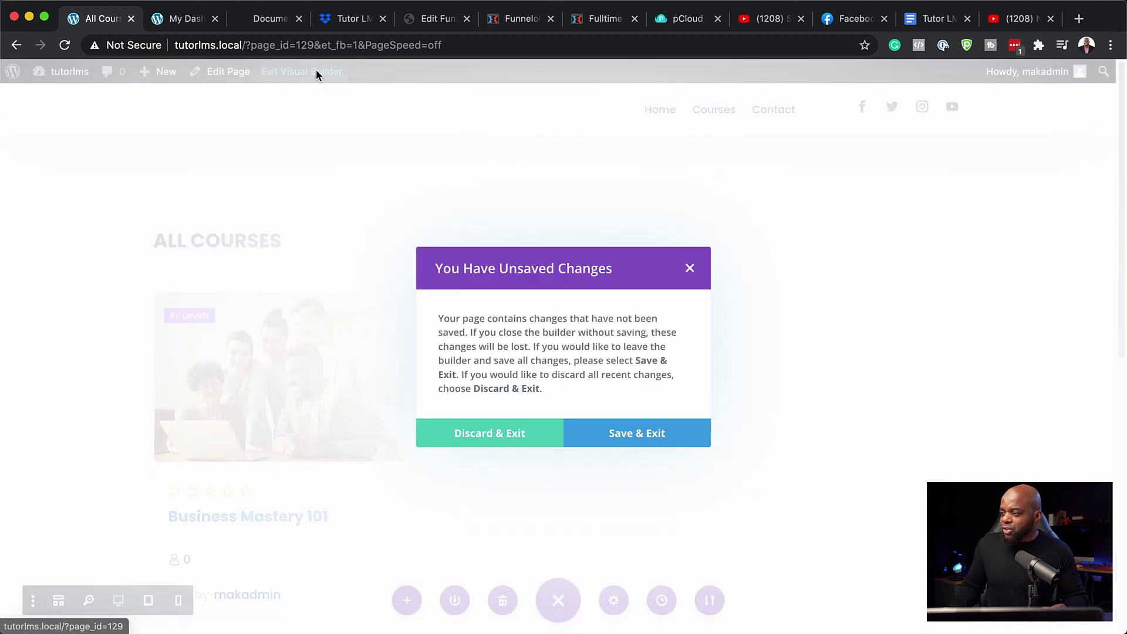
left_click(635, 435)
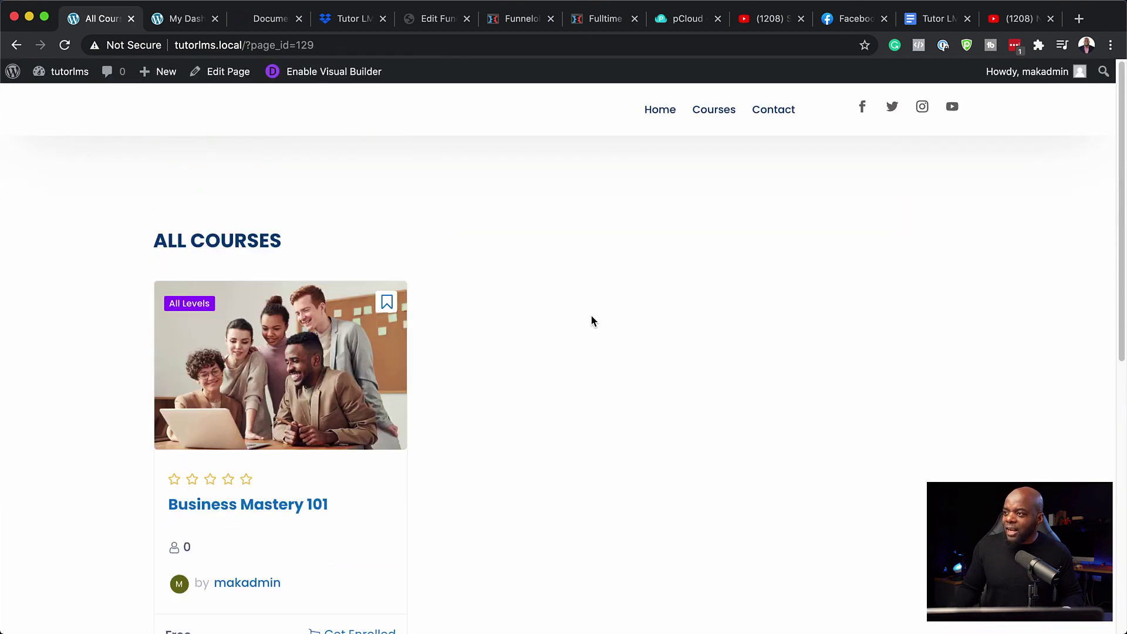
scroll(604, 317, "down", 3)
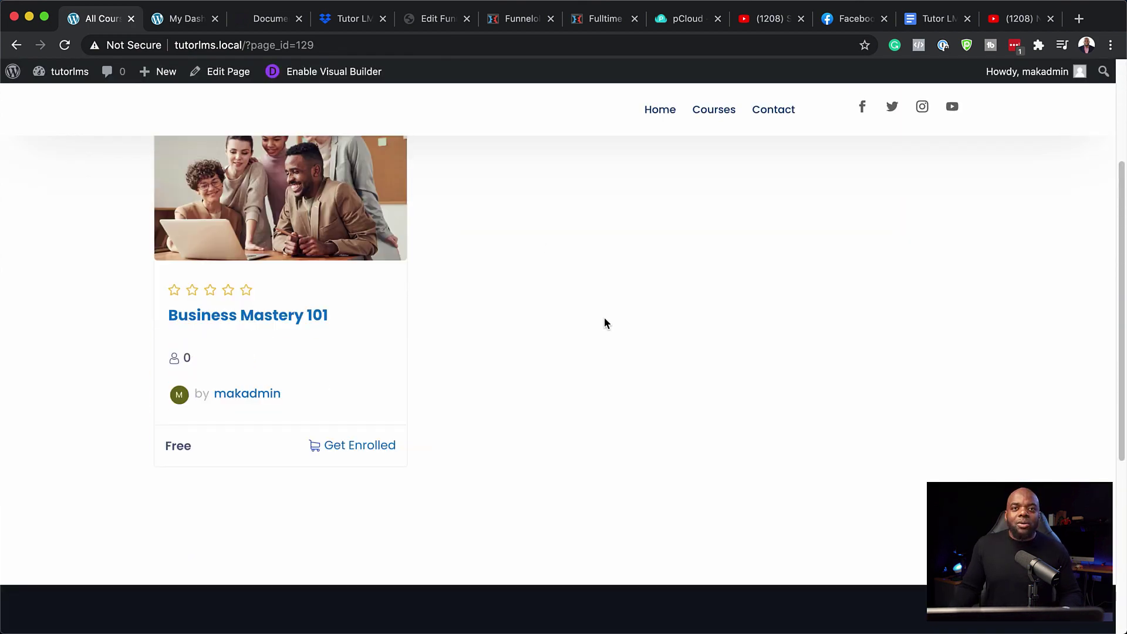
scroll(603, 317, "up", 3)
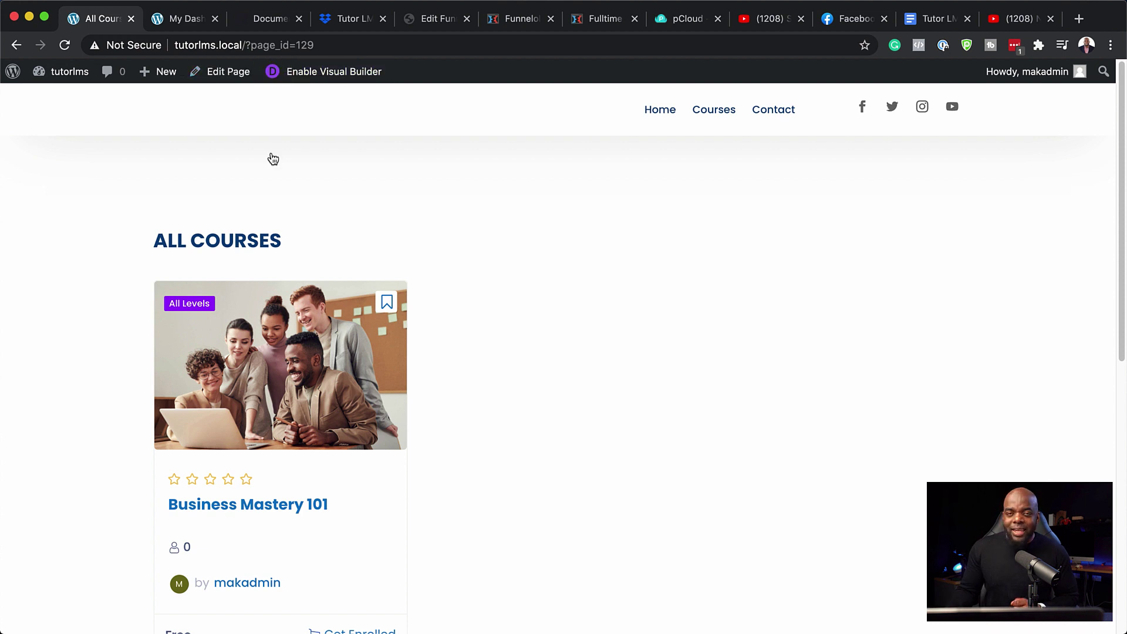
left_click(227, 73)
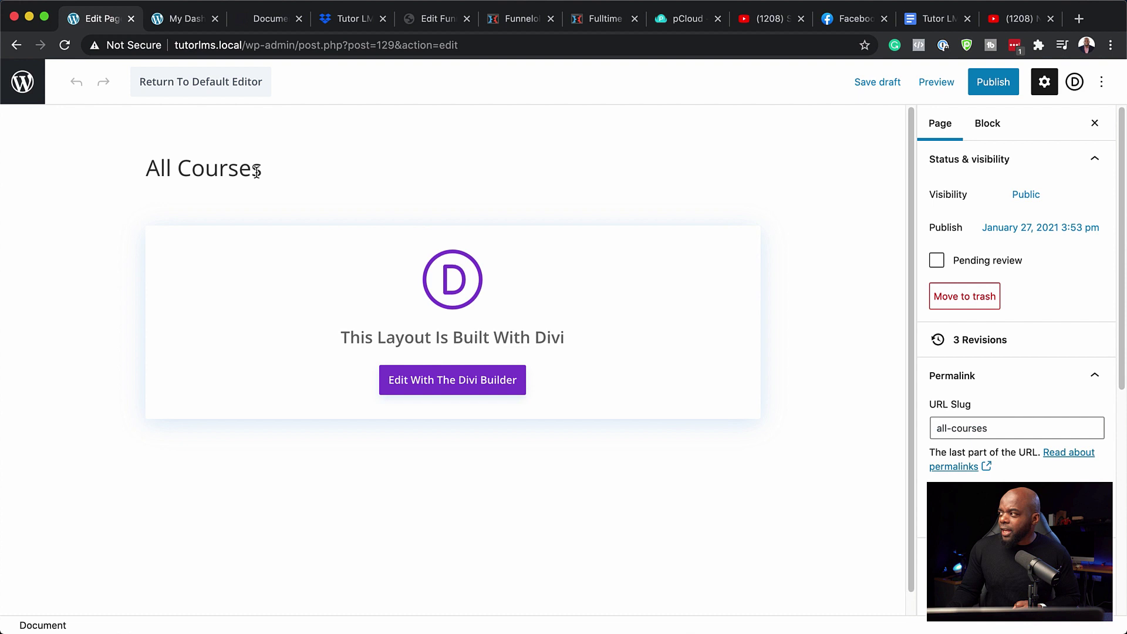
Step: Publish the All Courses page and view the live ALL COURSES heading above the Business Mastery 101 card
left_click(992, 81)
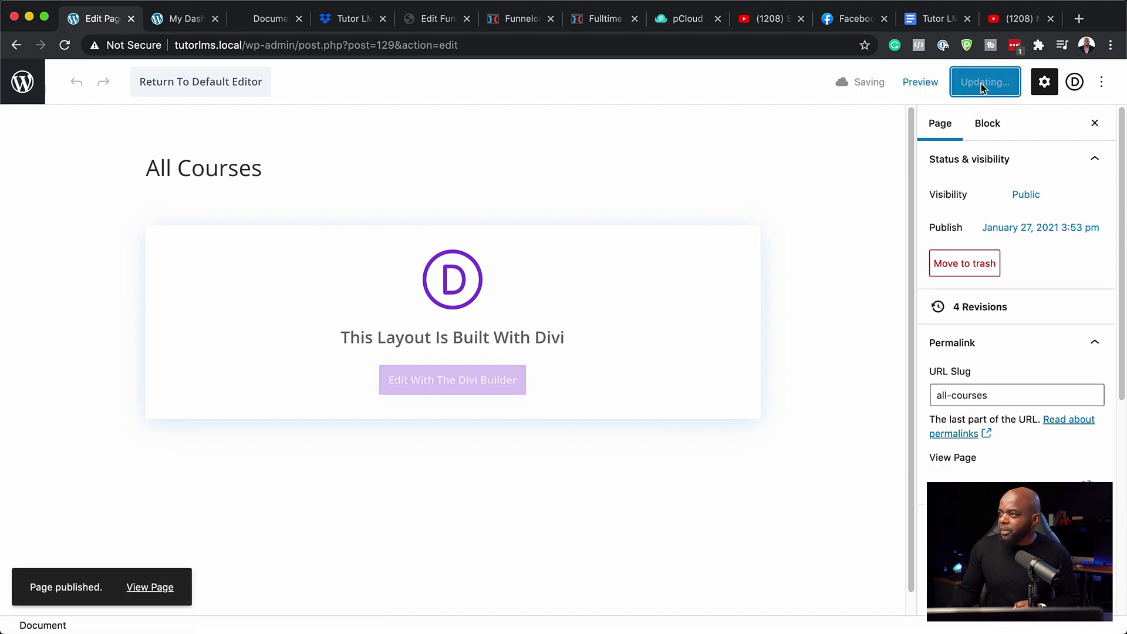
left_click(155, 588)
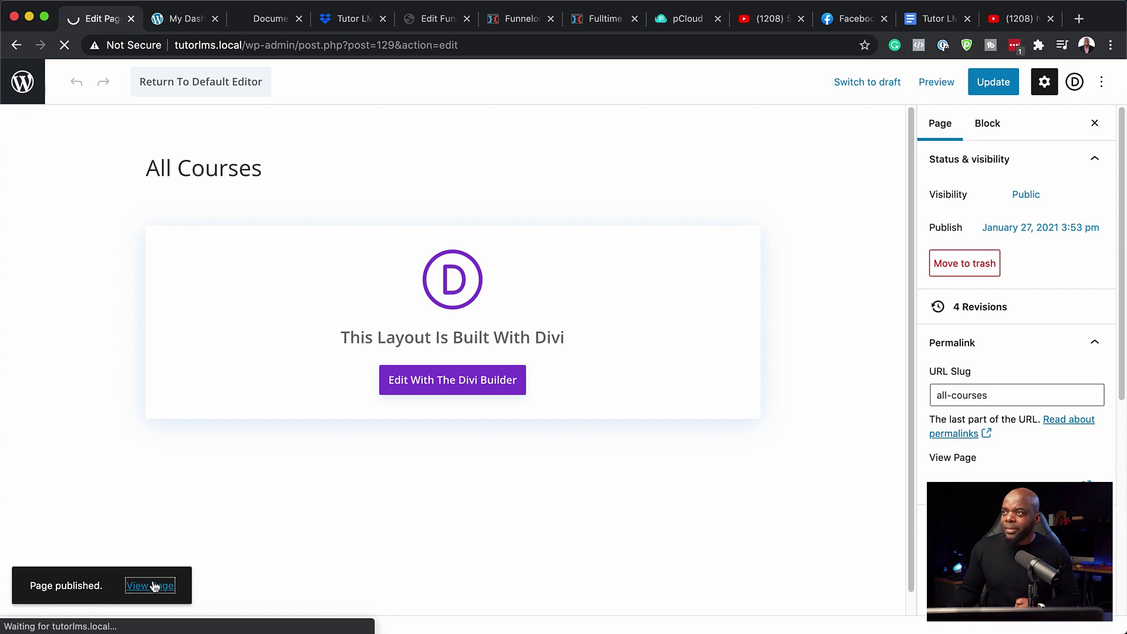
scroll(529, 339, "down", 2)
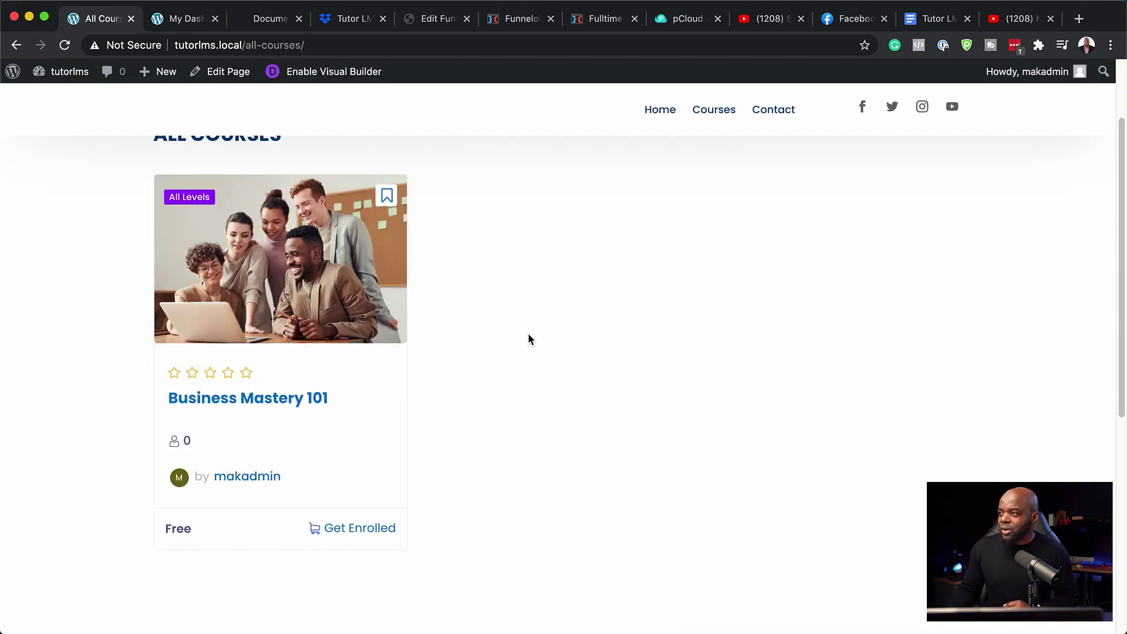
scroll(528, 340, "down", 3)
scroll(528, 339, "up", 4)
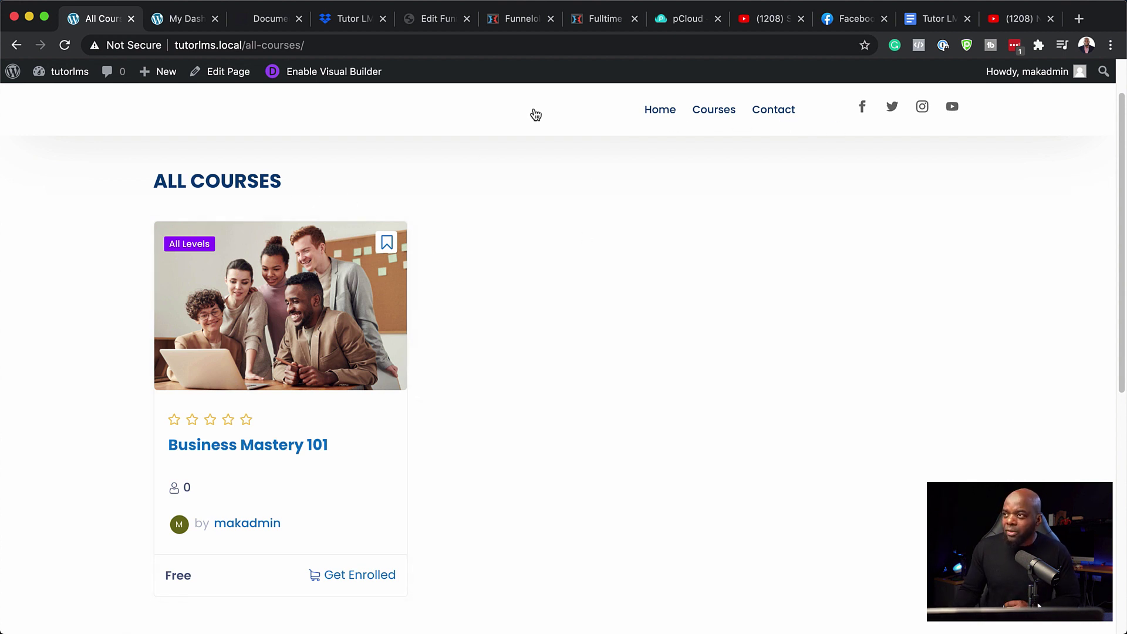
mouse_move(83, 79)
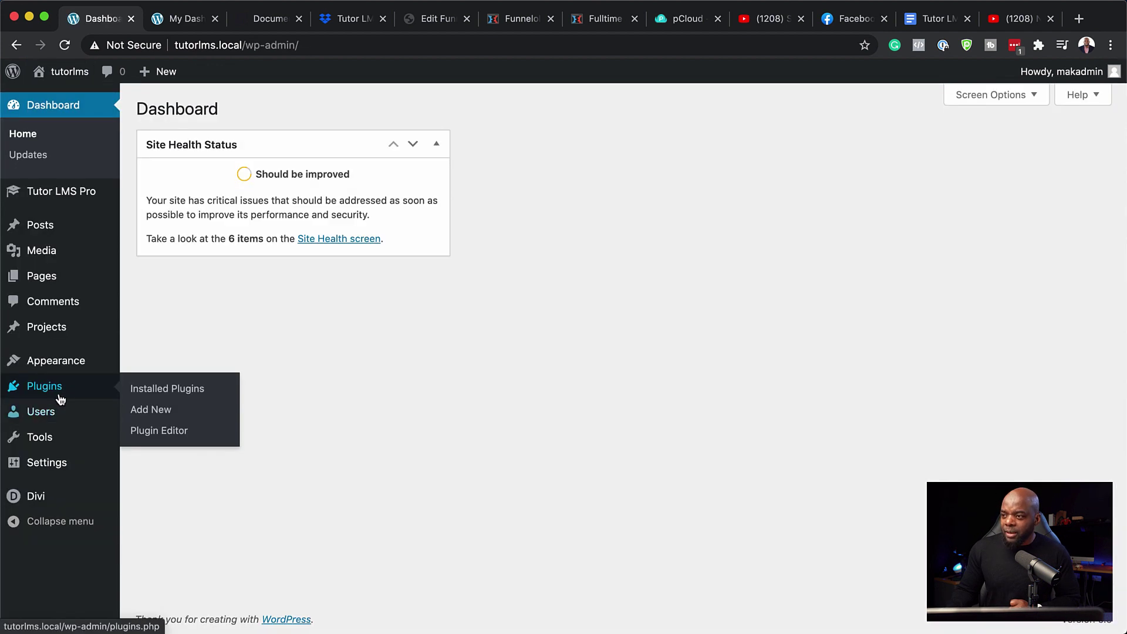
Step: In Appearance > Menus, add the All Courses and My Dashboard pages to the main menu
mouse_move(65, 368)
left_click(170, 425)
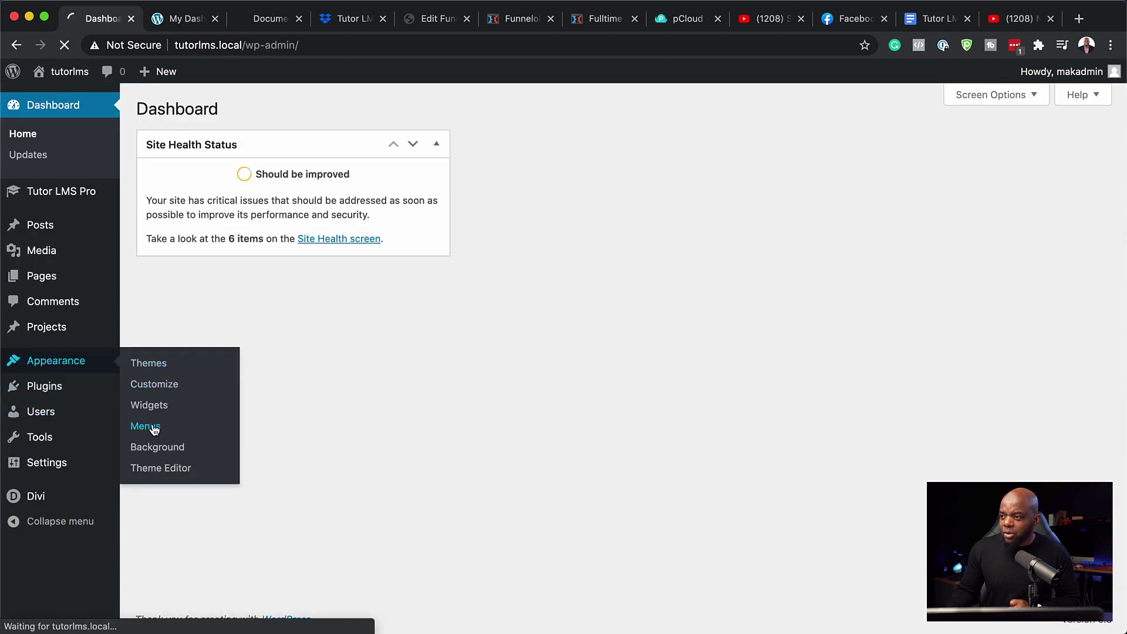
left_click(250, 323)
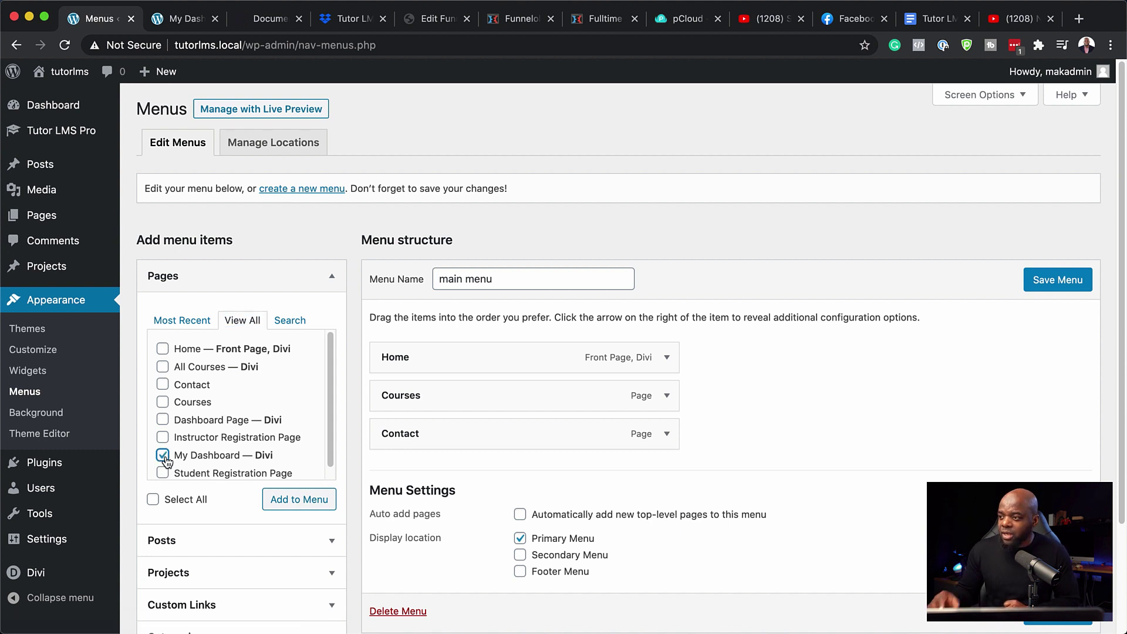
scroll(167, 463, "down", 1)
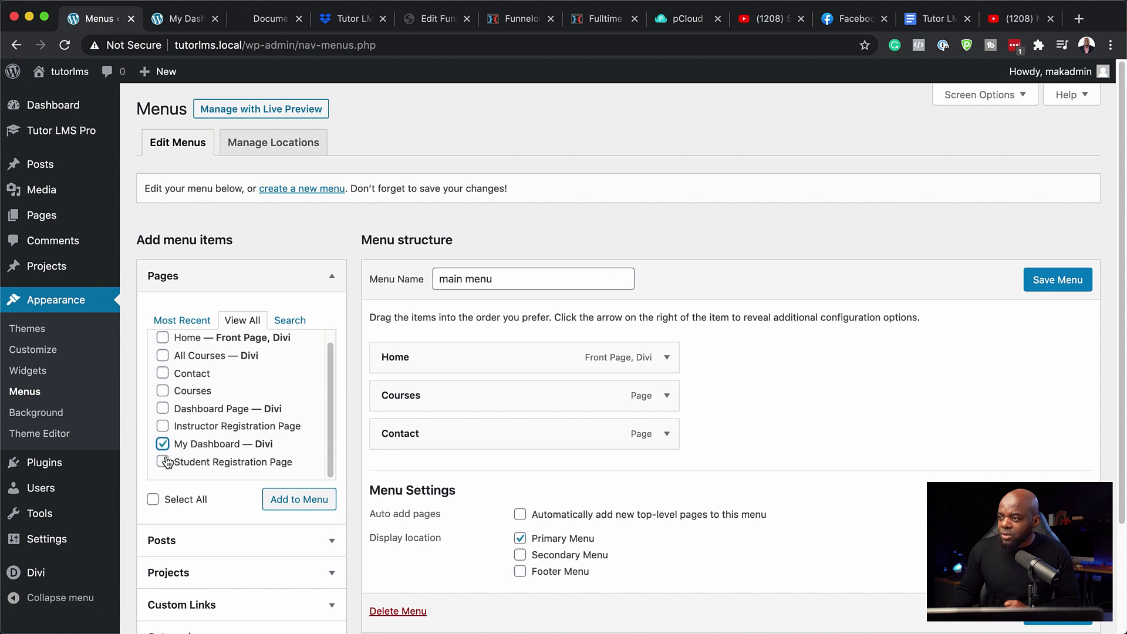
scroll(168, 463, "up", 1)
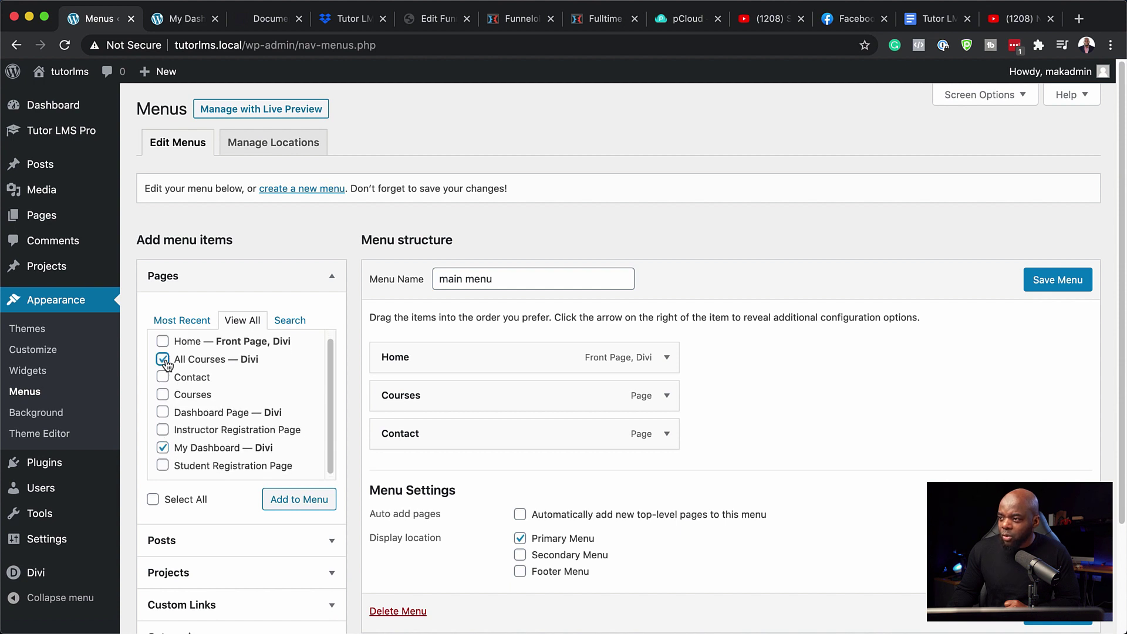
left_click(282, 497)
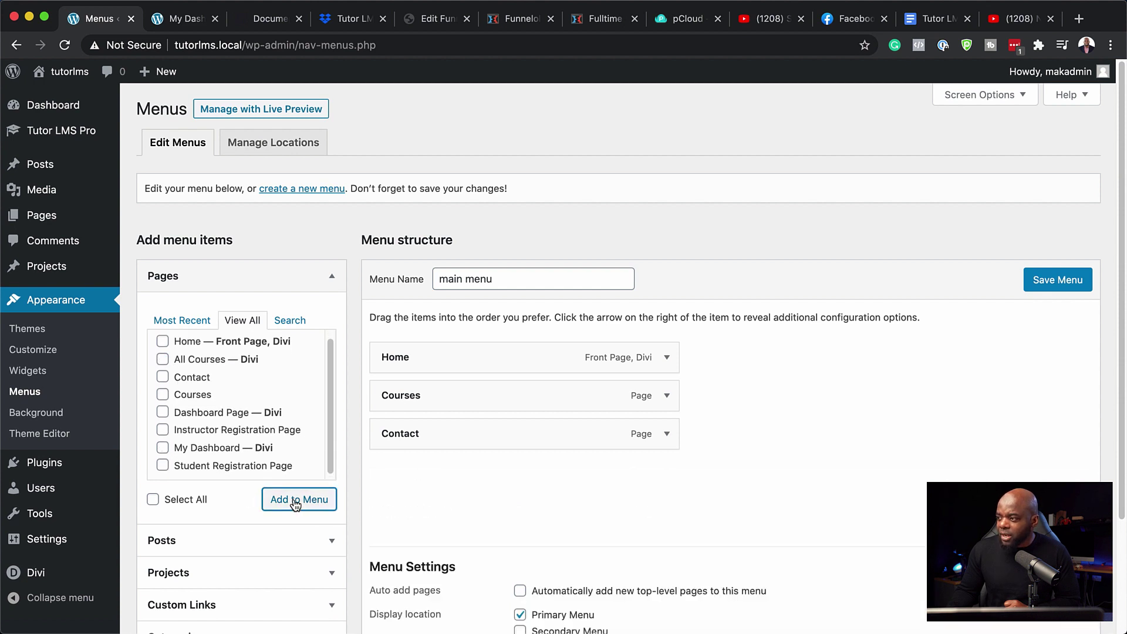
Step: Remove the Courses item, move Contact to the end, and save the menu
left_click(668, 395)
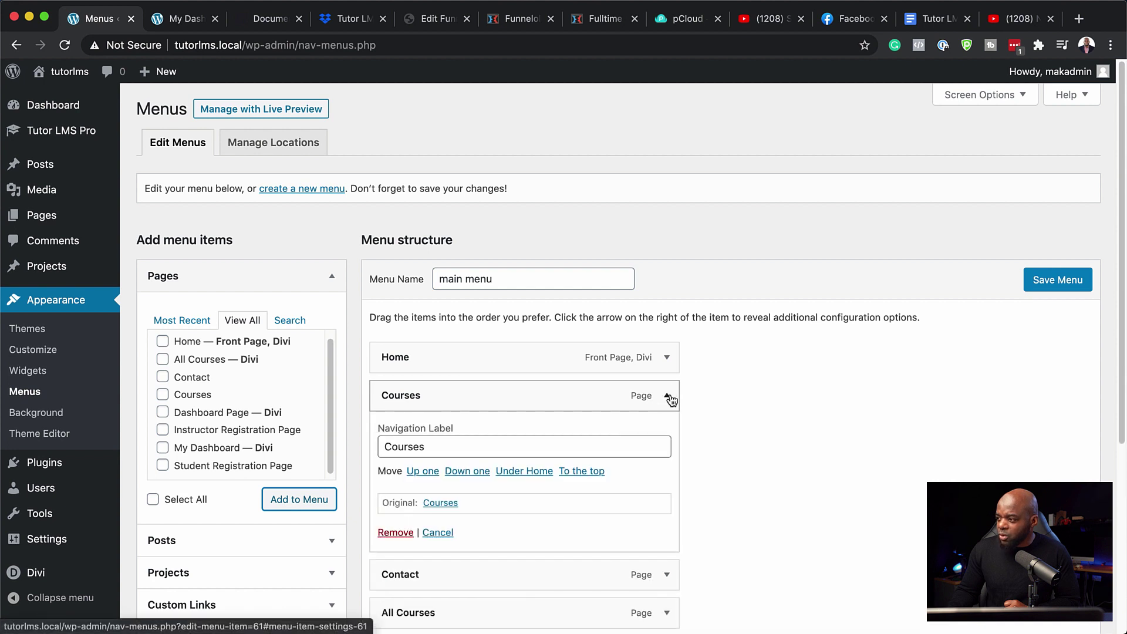
left_click(406, 535)
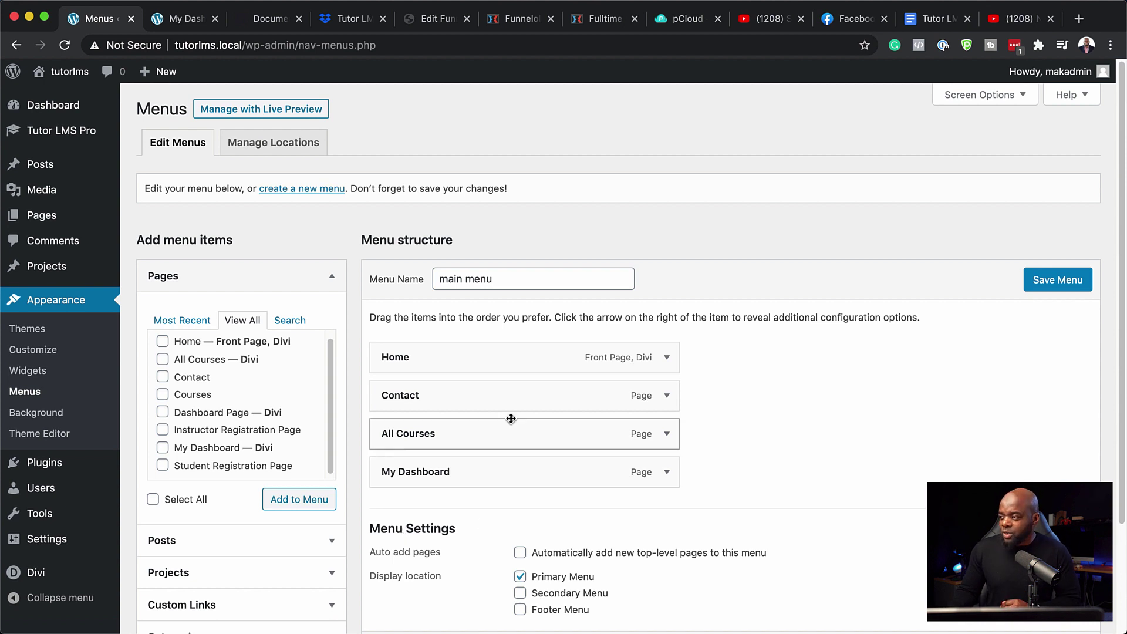
left_click_drag(475, 396, 480, 476)
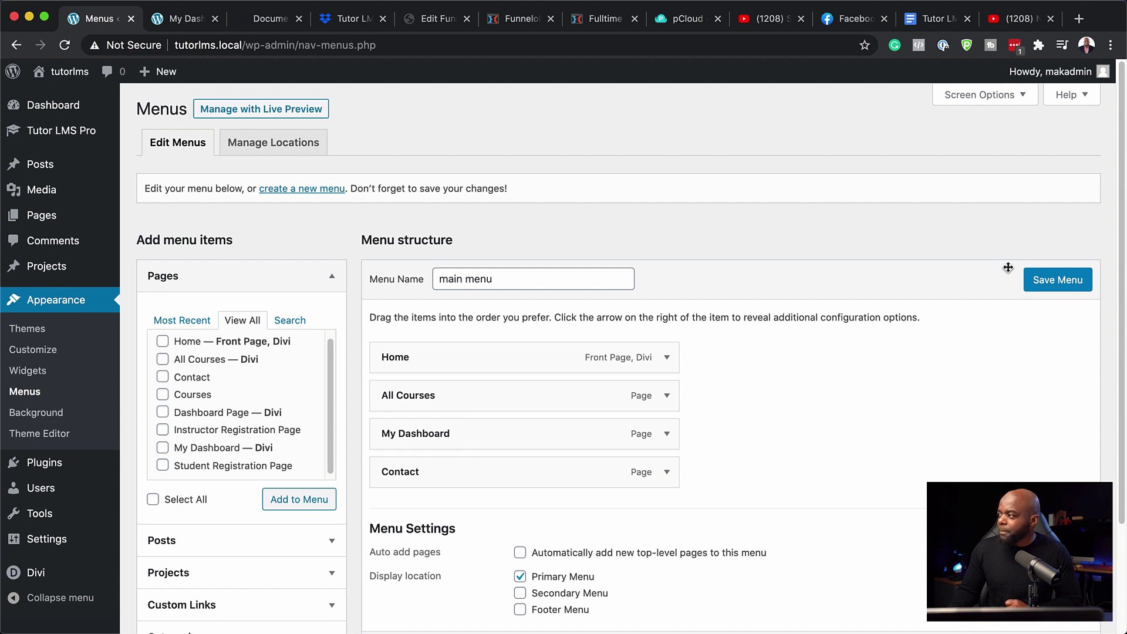
left_click(1050, 280)
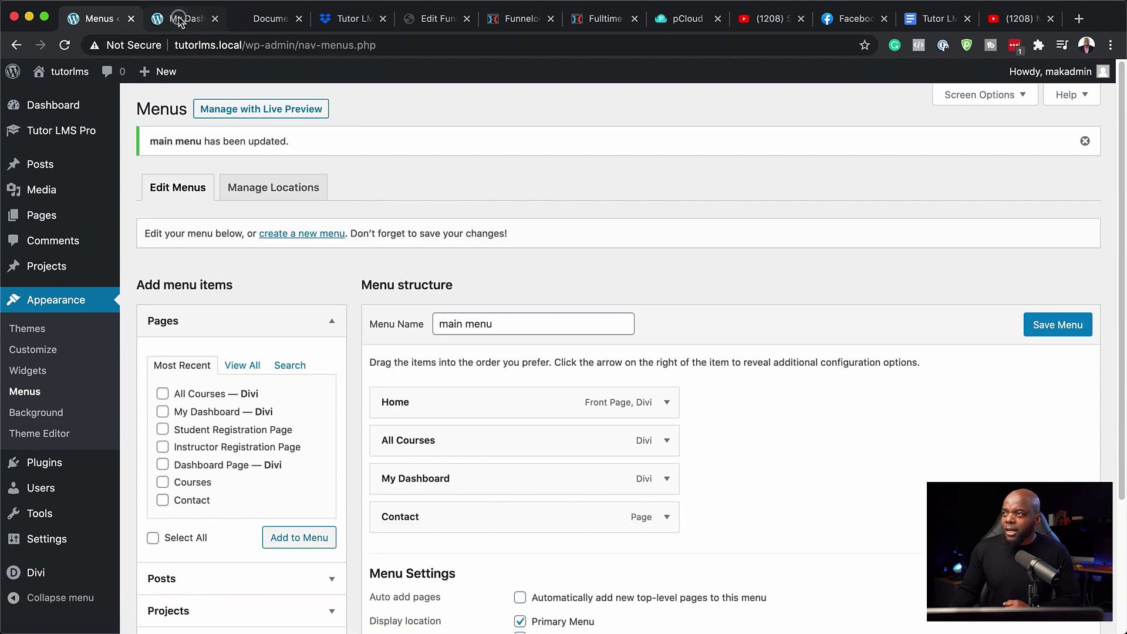
Step: On the My Dashboard page, check the updated header menu and open All Courses from it
left_click(179, 20)
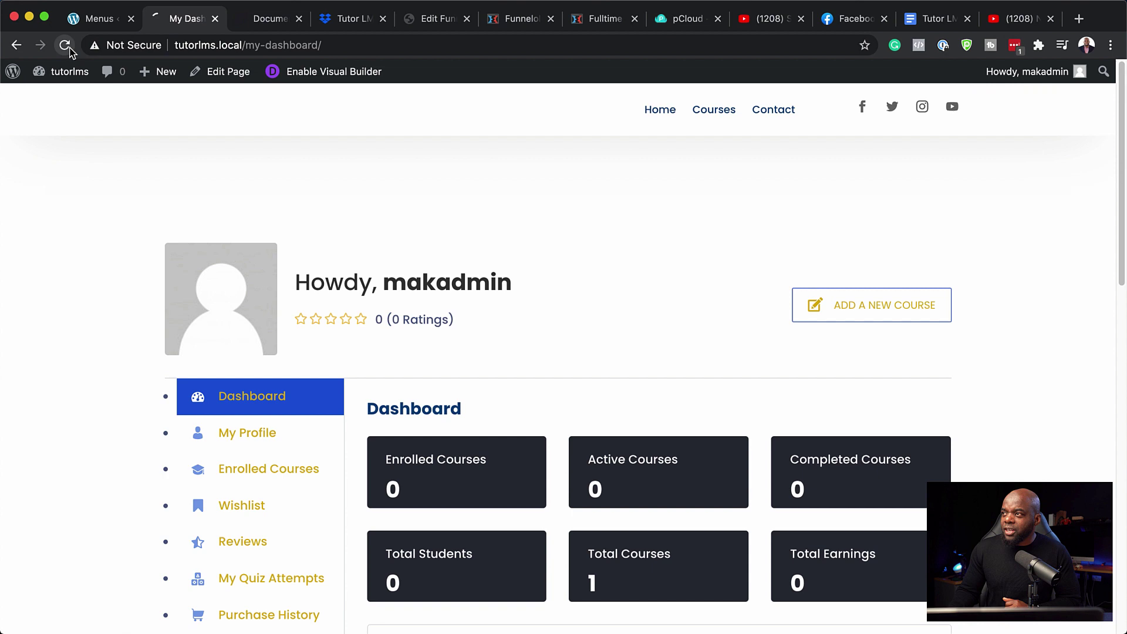
scroll(347, 502, "down", 15)
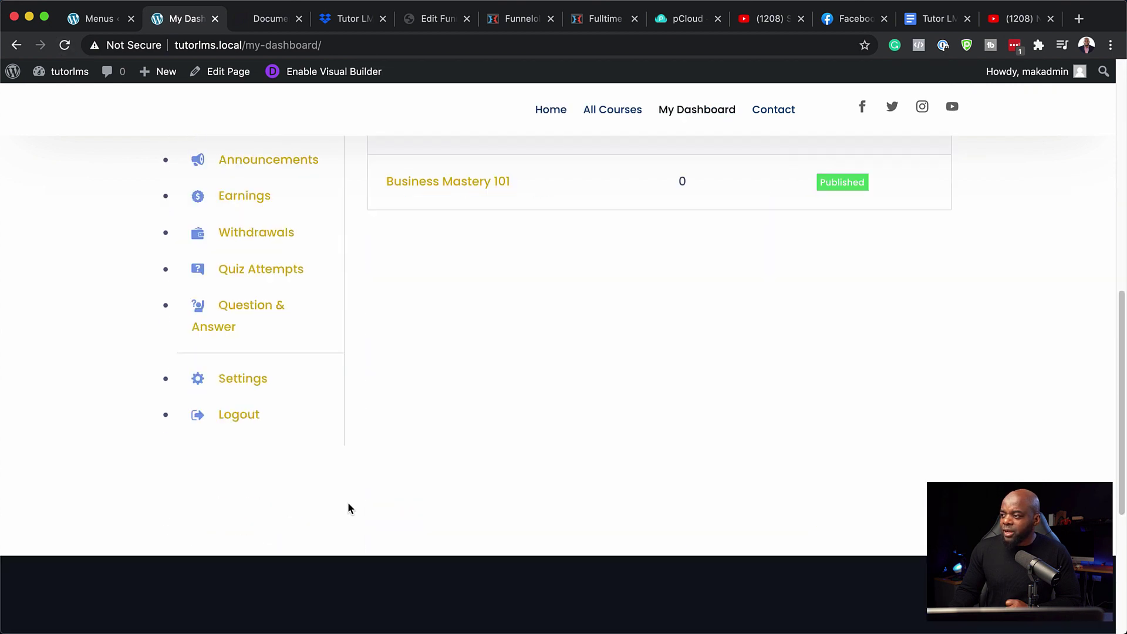
scroll(348, 502, "up", 15)
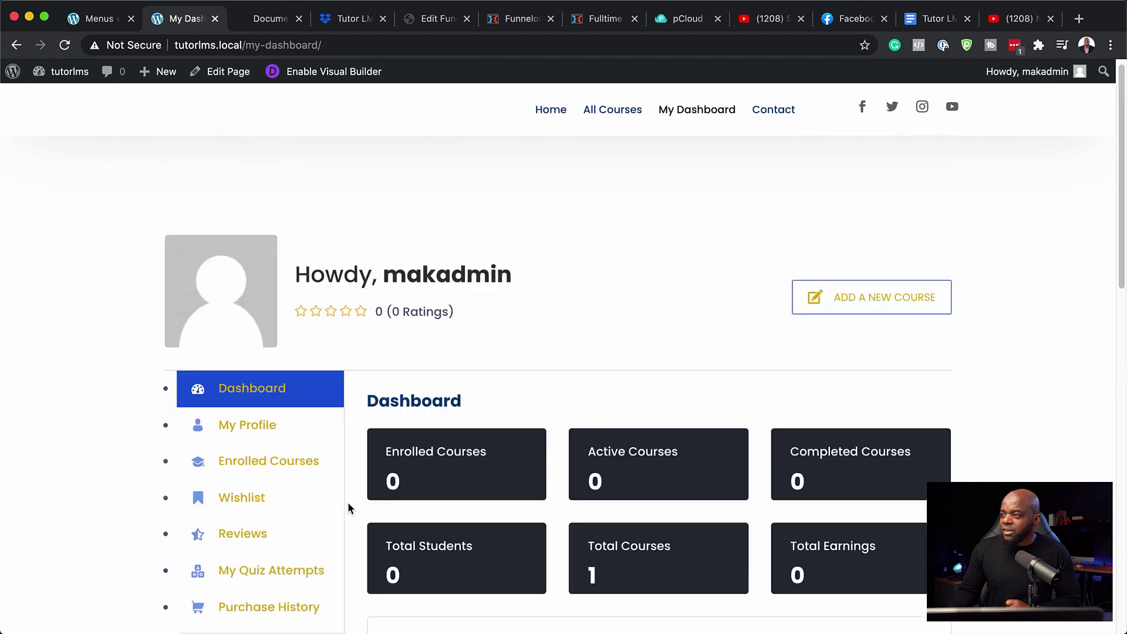
left_click(612, 112)
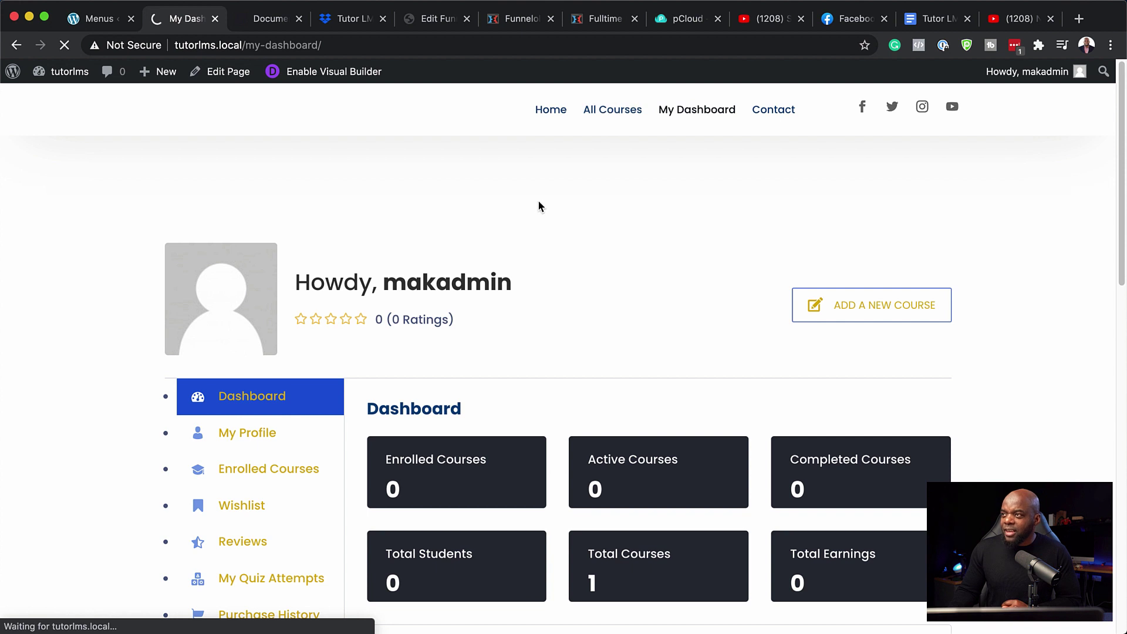